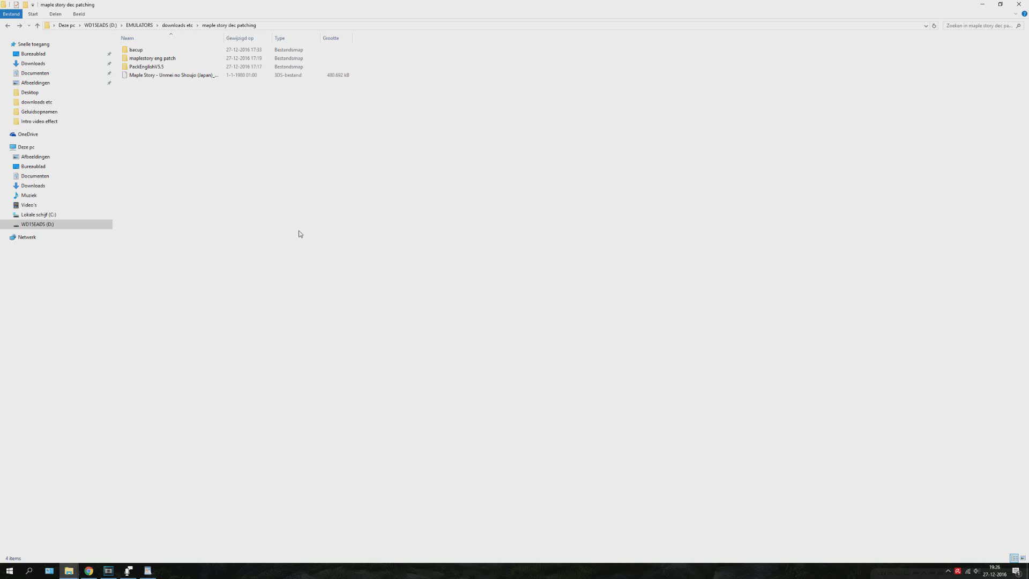
# Step: Open How to use plugin.txt from the maple story dec patching folder in Notepad
pyautogui.hotkey('alt', 'F10')
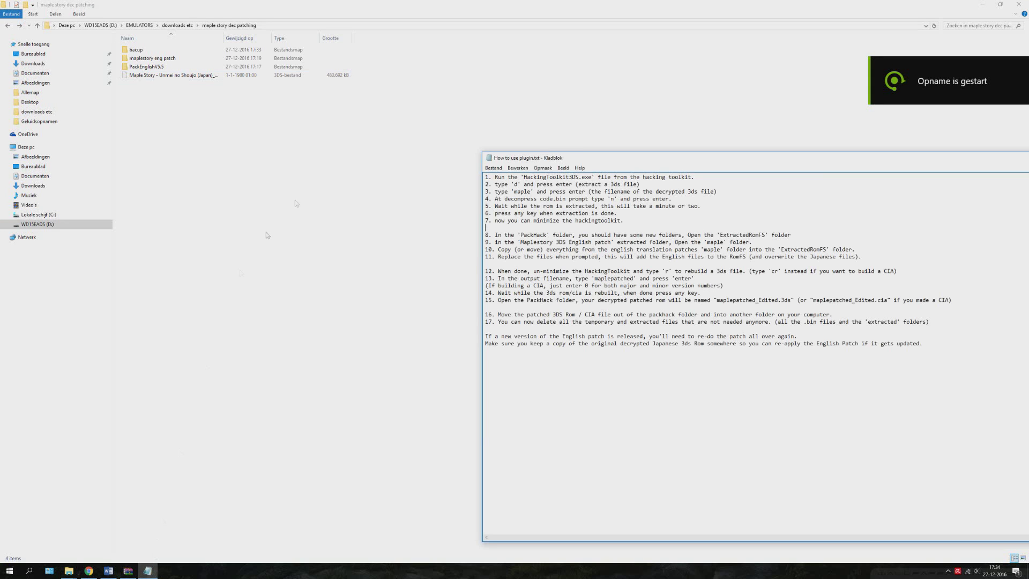
# Step: Reread the guide's step on extracting a 3ds file, then select the Maple Story ROM
pyautogui.moveTo(492, 177); pyautogui.dragTo(468, 186)
pyautogui.click(637, 184)
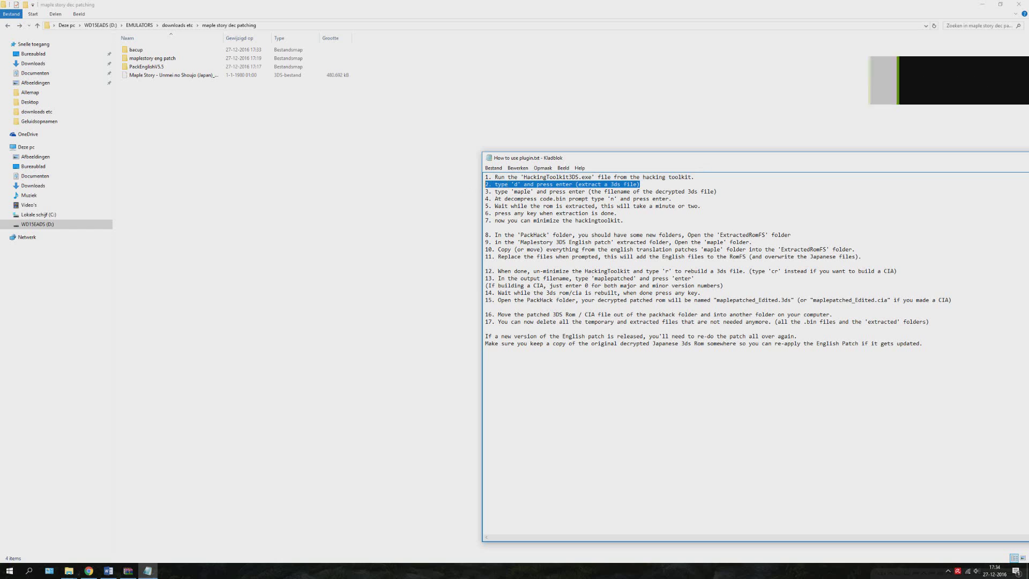
pyautogui.click(349, 170)
pyautogui.click(294, 77)
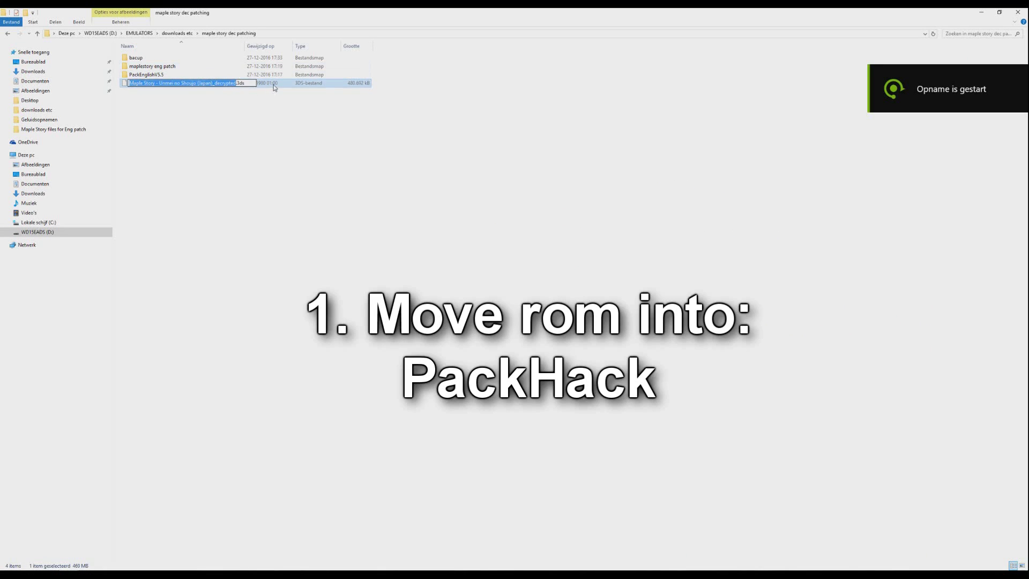
# Step: Paste the Maple Story ROM into PackEnglishV5.5\PackHack
pyautogui.doubleClick(213, 75)
pyautogui.click(208, 59)
pyautogui.doubleClick(208, 59)
pyautogui.rightClick(220, 100)
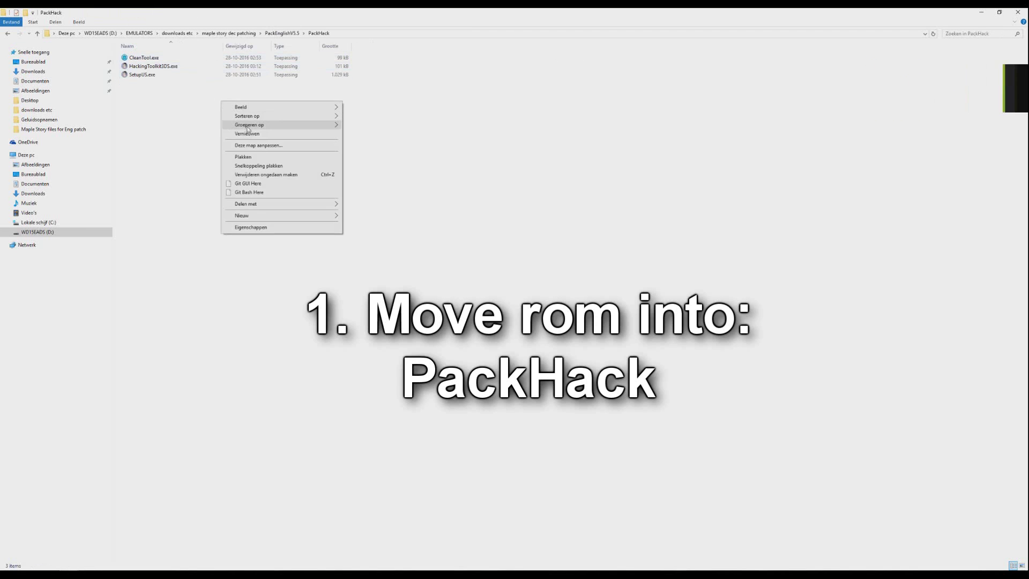
pyautogui.click(250, 159)
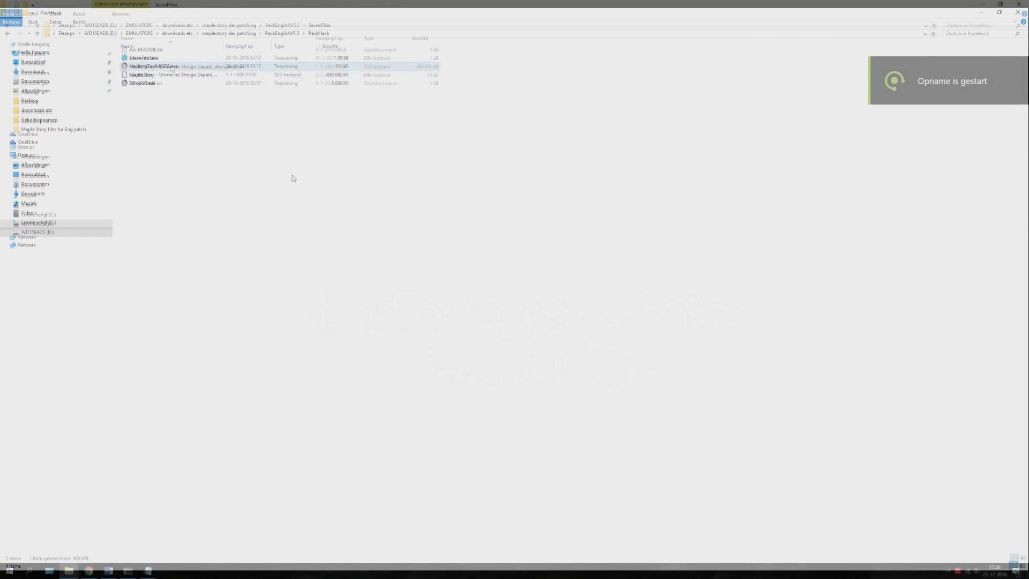
# Step: Rename the pasted ROM to Maple.3ds and refresh the PackHack listing
pyautogui.press('F2')
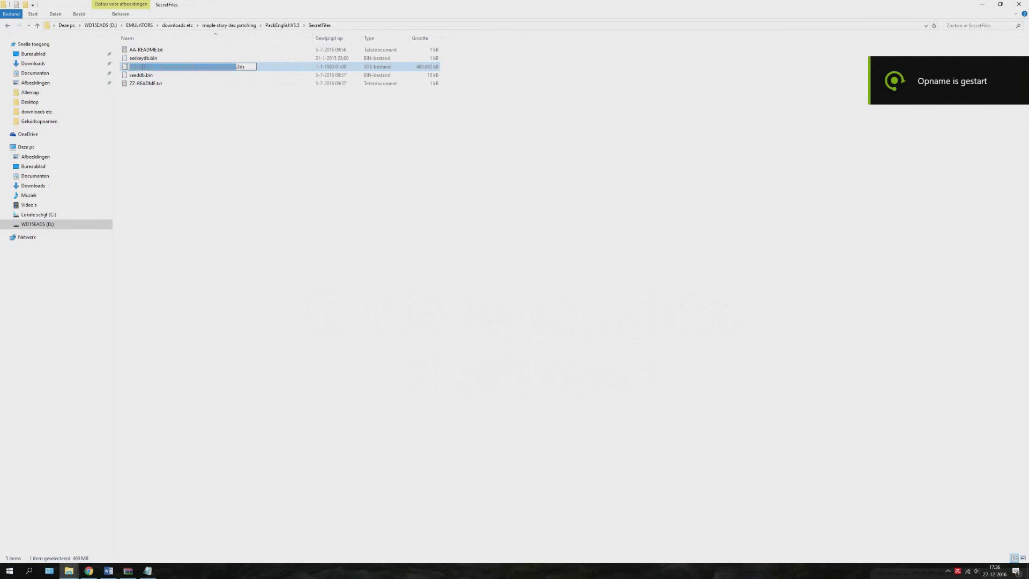
pyautogui.press('BackSpace')
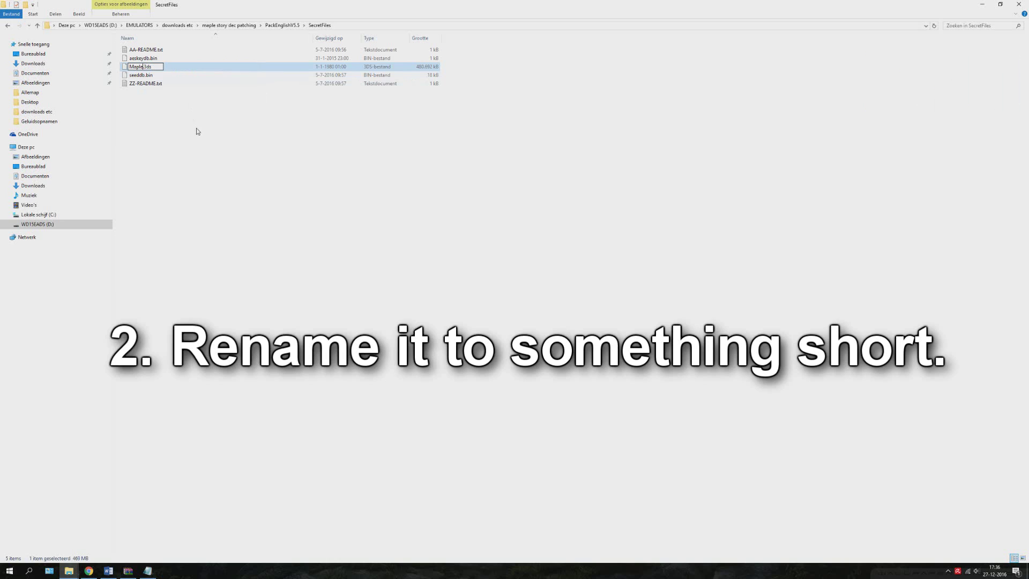
pyautogui.click(197, 132)
pyautogui.rightClick(196, 129)
pyautogui.click(223, 163)
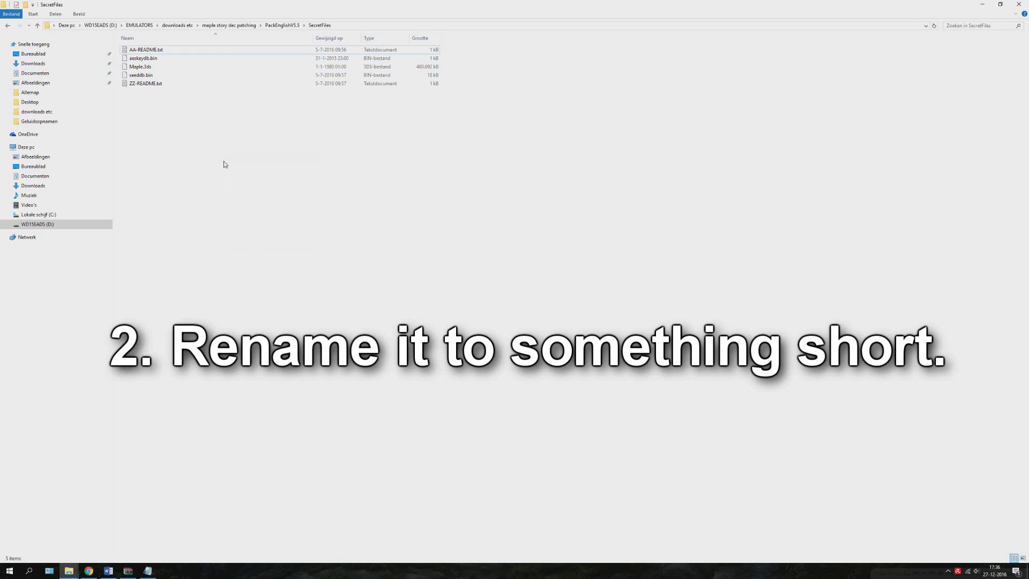
pyautogui.click(282, 26)
pyautogui.click(148, 570)
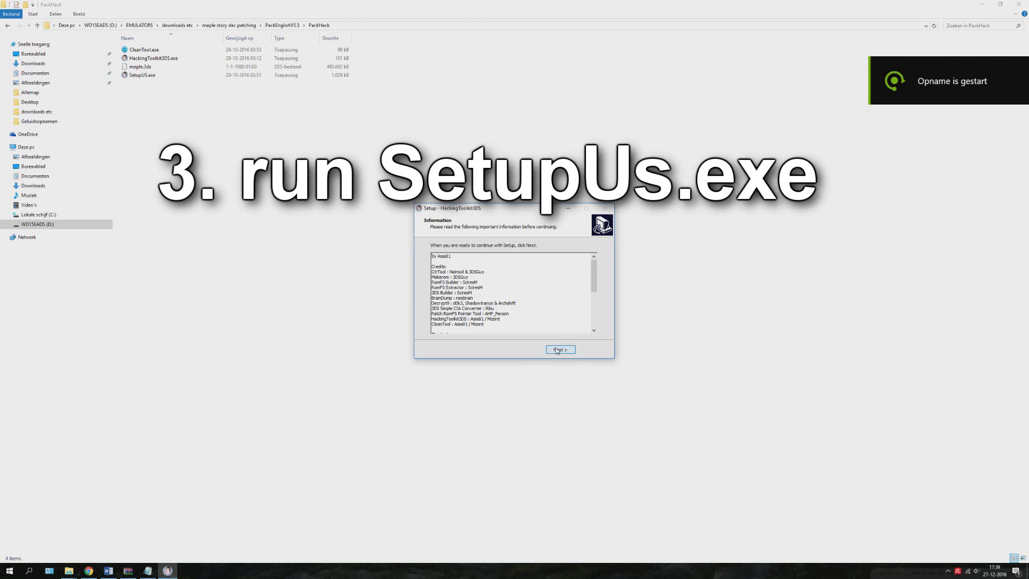
# Step: Finish the SetupUs wizard and run HackingToolkit3DS.exe as administrator
pyautogui.click(560, 349)
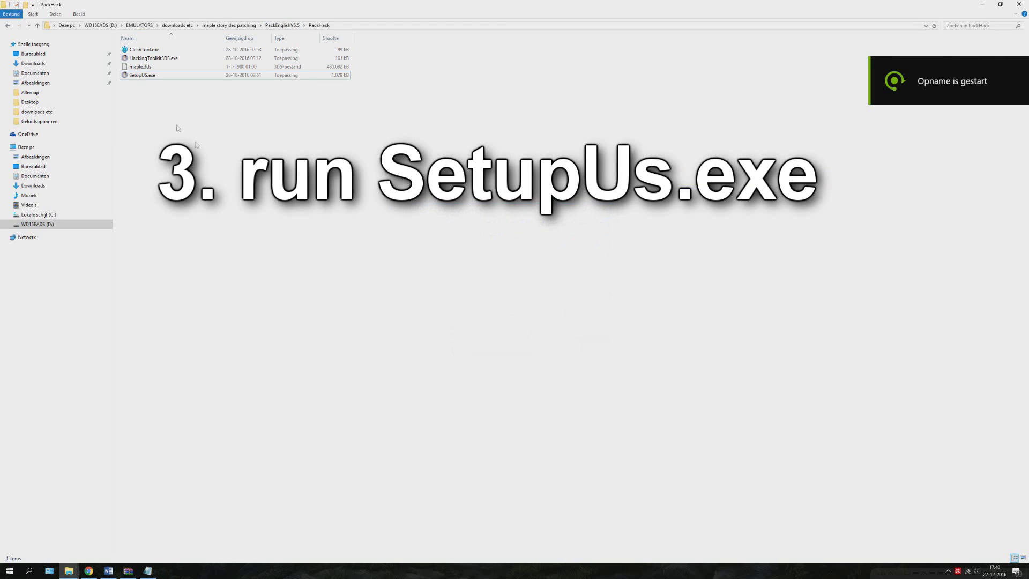
pyautogui.click(257, 58)
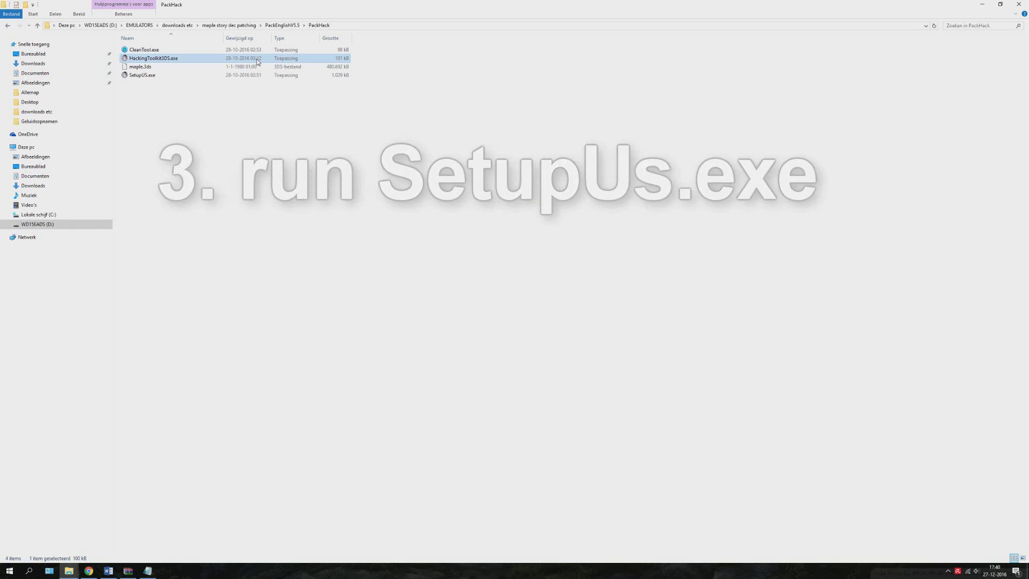
pyautogui.rightClick(257, 59)
pyautogui.click(277, 74)
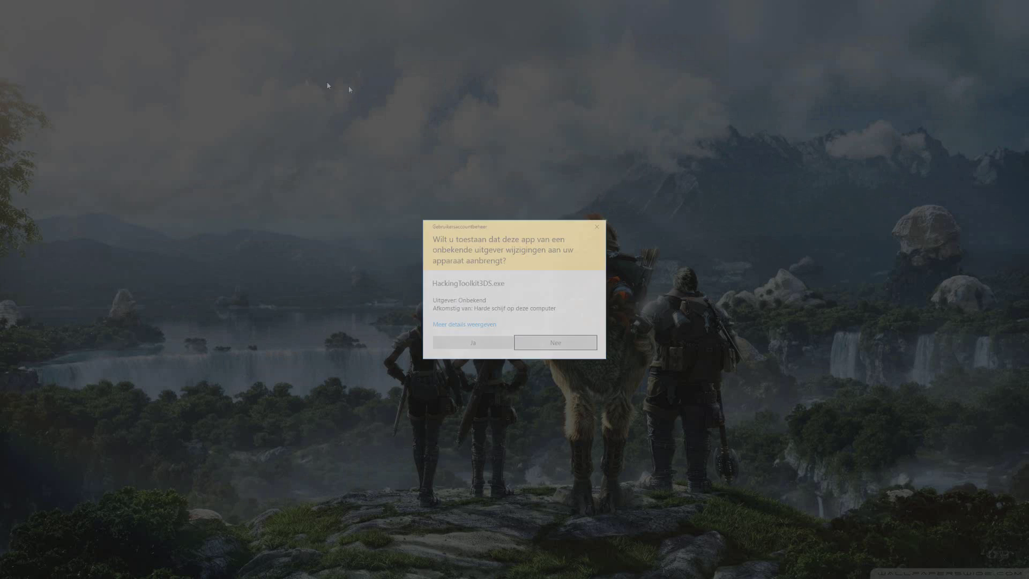
# Step: Allow the UAC prompt, choose d to extract maple, and answer n to skip decompressing code.bin
pyautogui.click(472, 342)
pyautogui.moveTo(190, 50); pyautogui.dragTo(465, 196)
pyautogui.write('d')
pyautogui.press('Return')
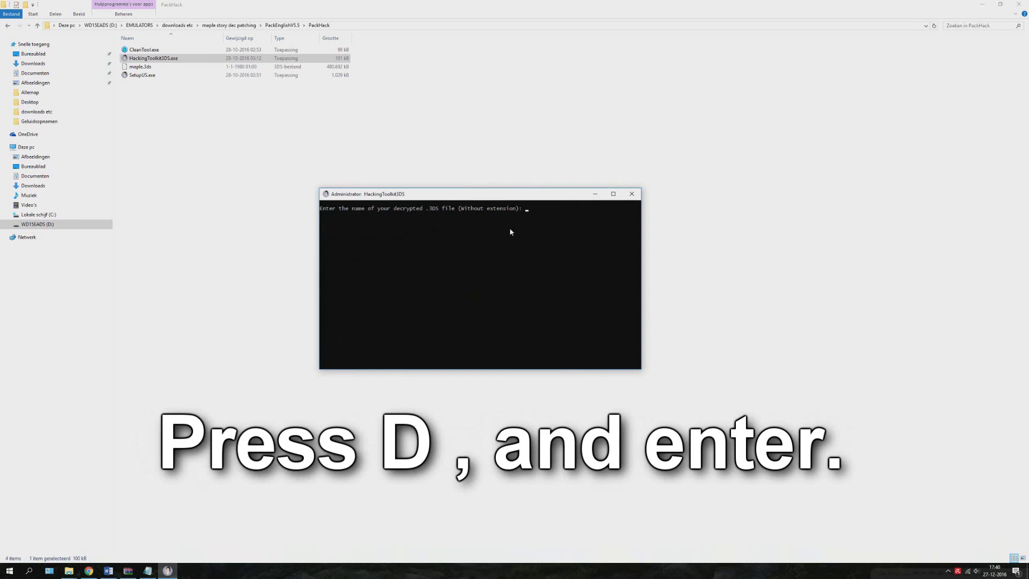
pyautogui.write('maple')
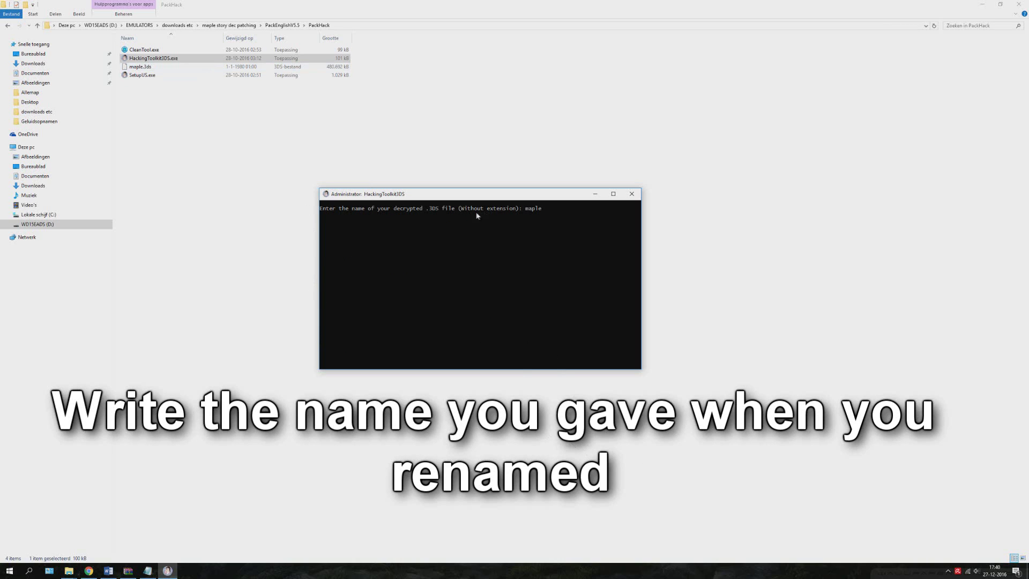
pyautogui.press('Return')
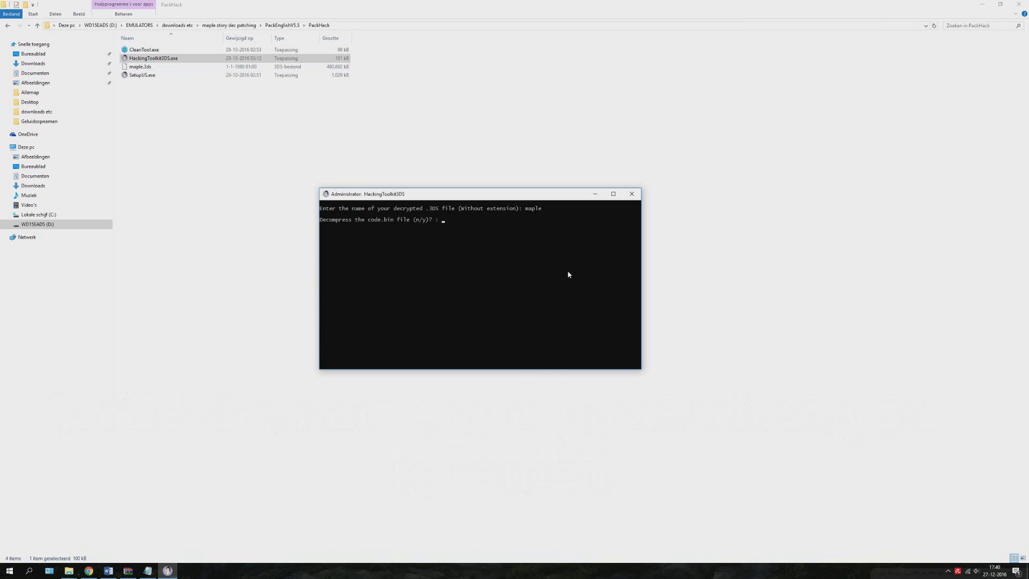
pyautogui.write('n')
pyautogui.press('Return')
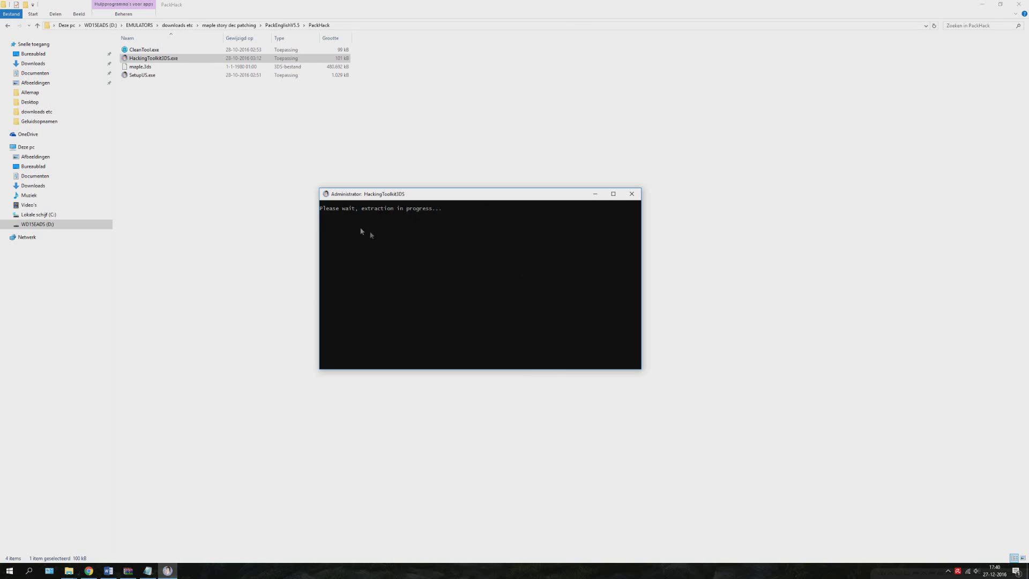
pyautogui.click(147, 570)
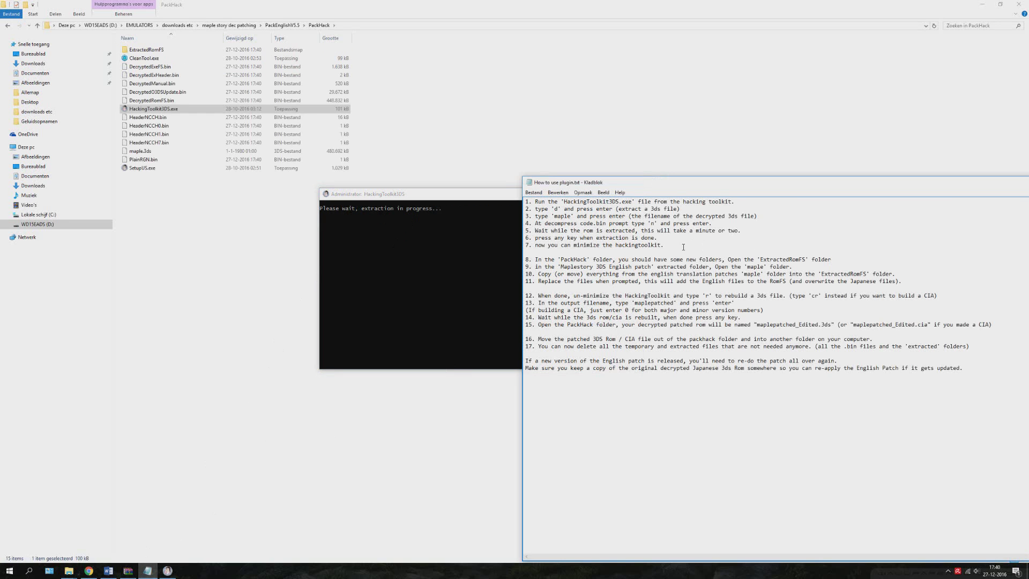
# Step: Open the English patch's maple folder and select the inactive, Movie, Reaction and Stage folders
pyautogui.moveTo(662, 178); pyautogui.dragTo(784, 185)
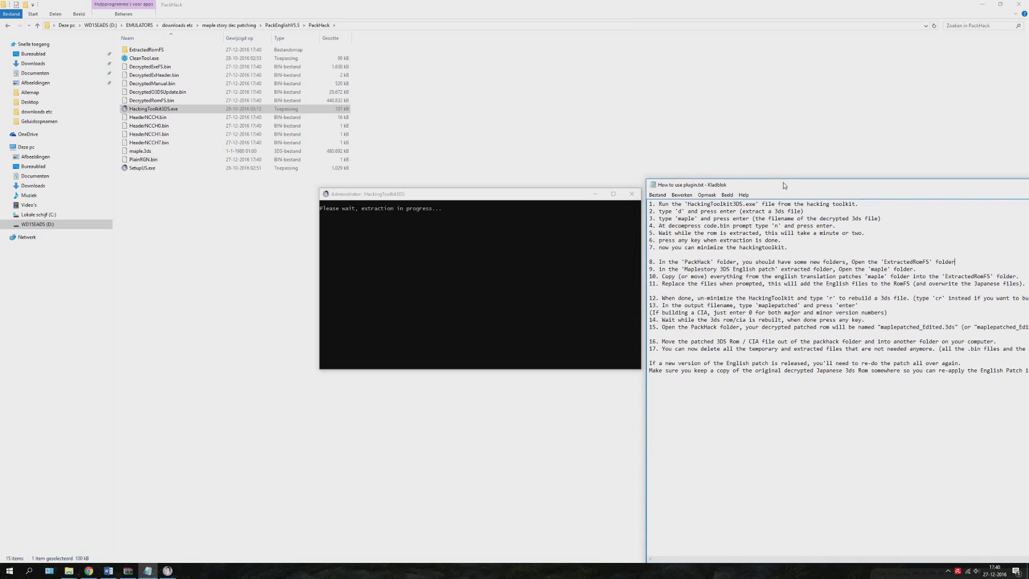
pyautogui.hotkey('alt', 'Tab')
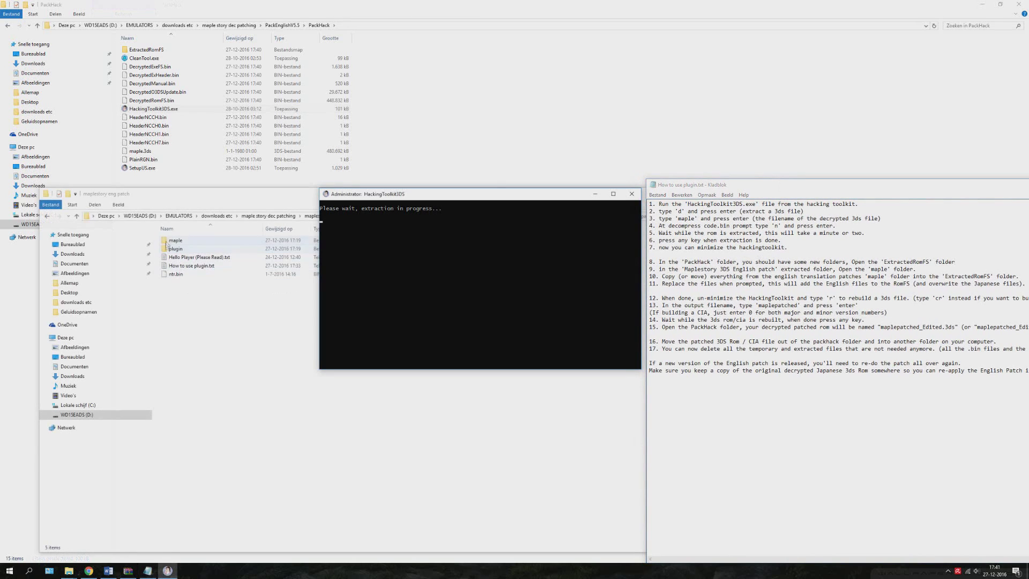
pyautogui.doubleClick(182, 243)
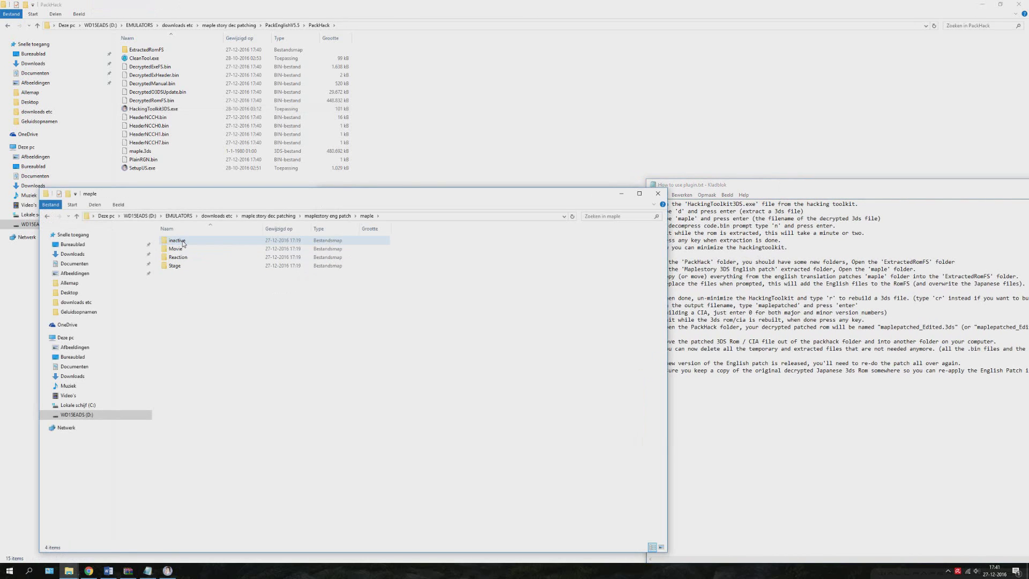
pyautogui.moveTo(423, 196); pyautogui.dragTo(391, 198)
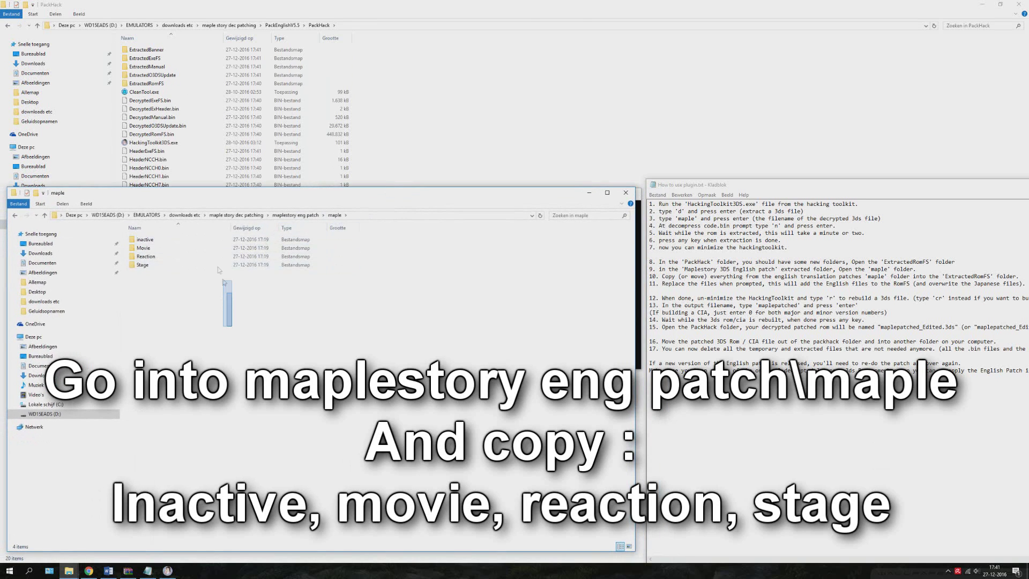
pyautogui.moveTo(230, 322); pyautogui.dragTo(200, 231)
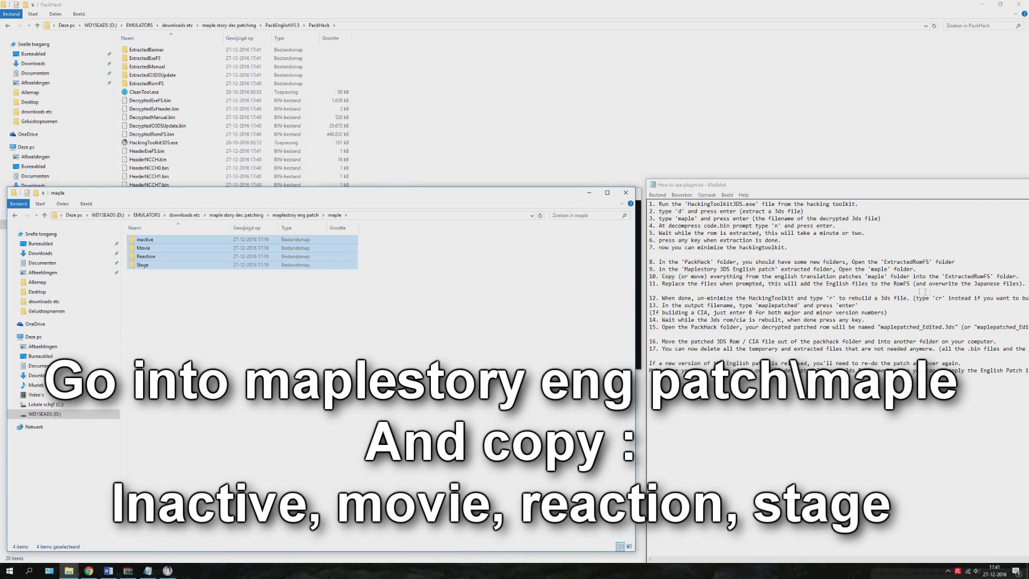
# Step: Return to PackHack, dismiss the extraction-done message, minimize the console and review guide step 10
pyautogui.click(69, 571)
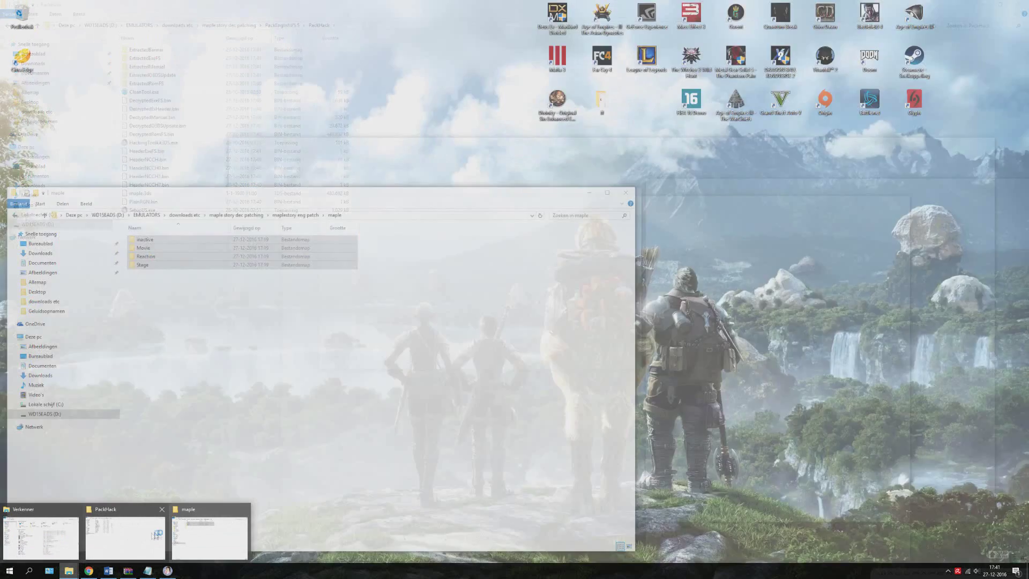
pyautogui.click(124, 536)
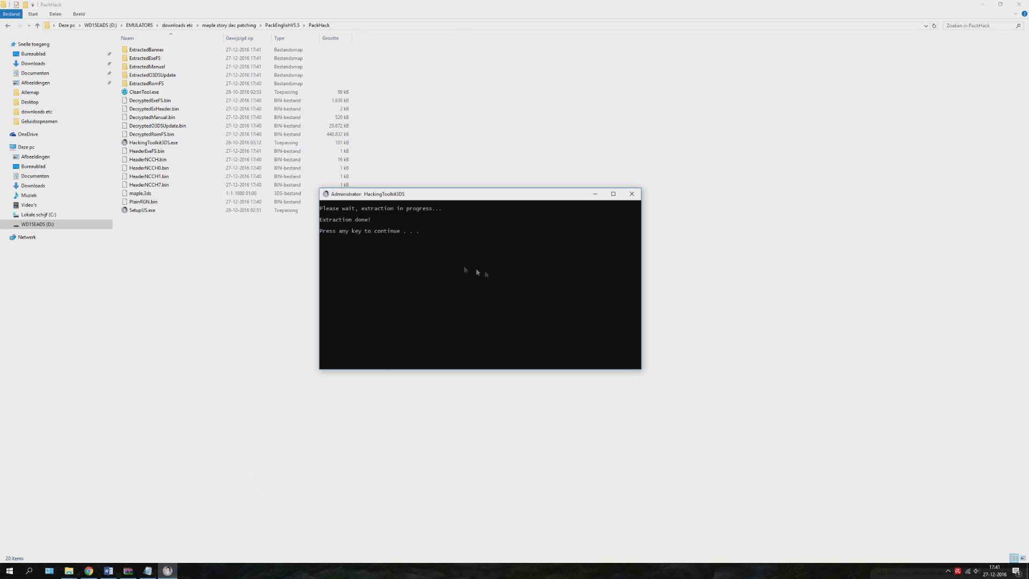
pyautogui.press('Return')
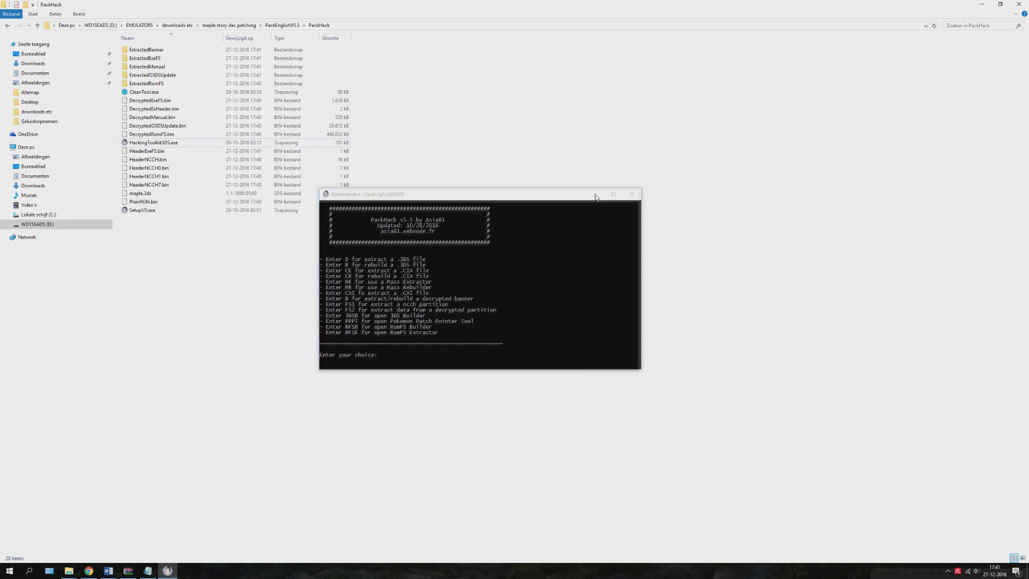
pyautogui.click(595, 197)
pyautogui.hotkey('alt', 'Tab')
pyautogui.moveTo(727, 276); pyautogui.dragTo(1012, 274)
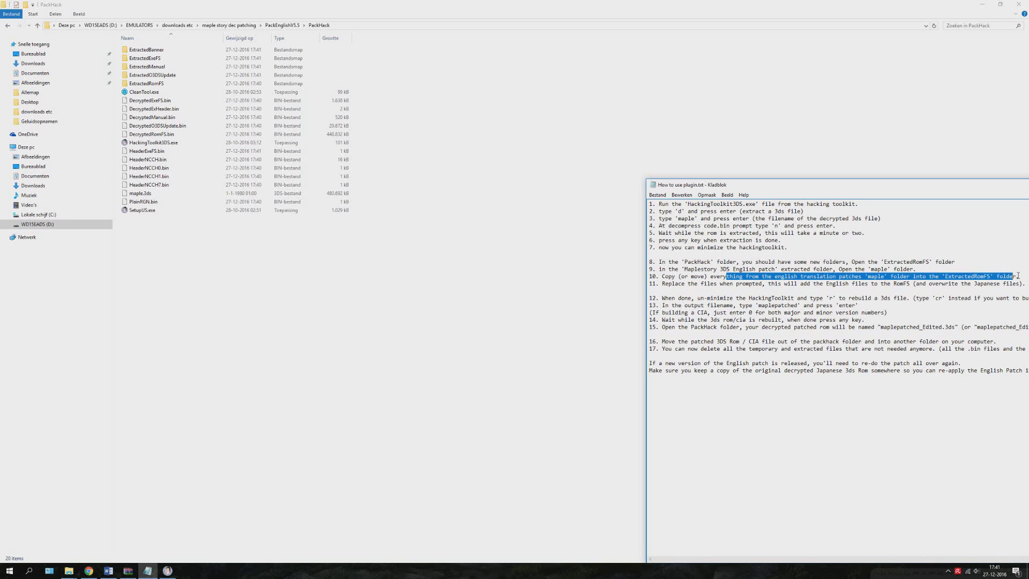
pyautogui.click(1017, 276)
# Step: Paste the four patch folders into PackHack and move them into ExtractedRomFS, replacing existing files
pyautogui.click(333, 325)
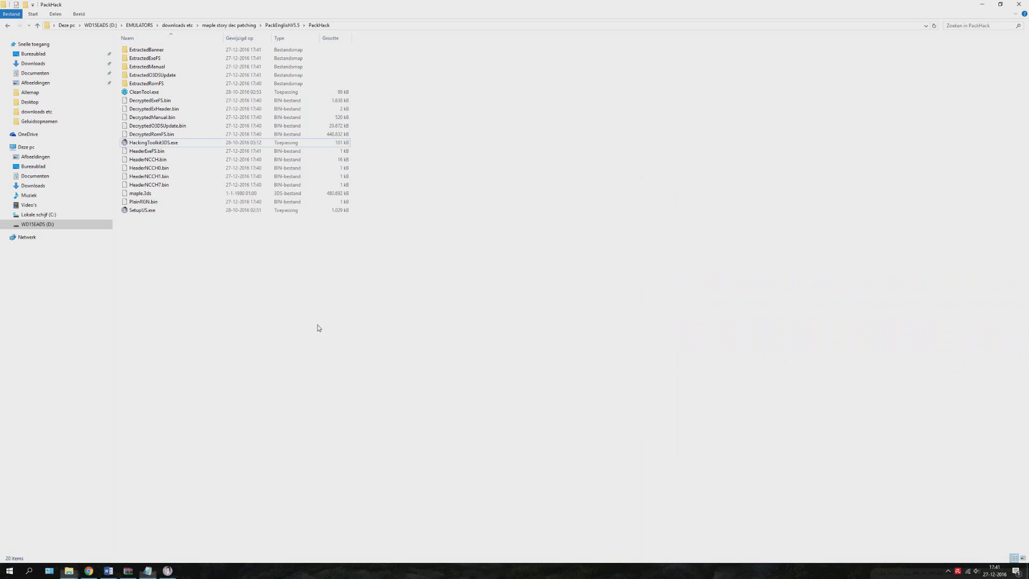
pyautogui.rightClick(317, 326)
pyautogui.click(348, 378)
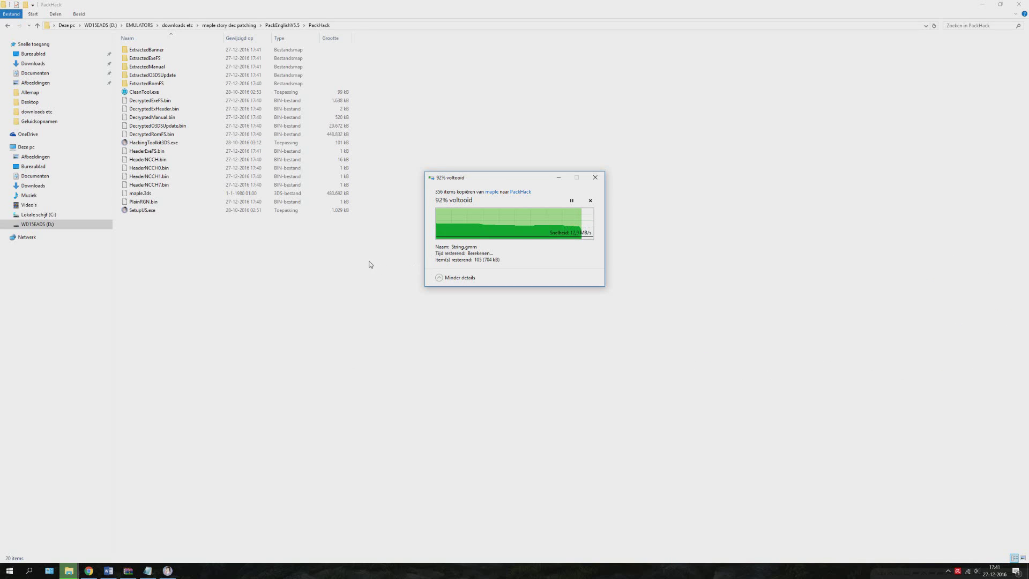
pyautogui.moveTo(212, 91); pyautogui.dragTo(184, 83)
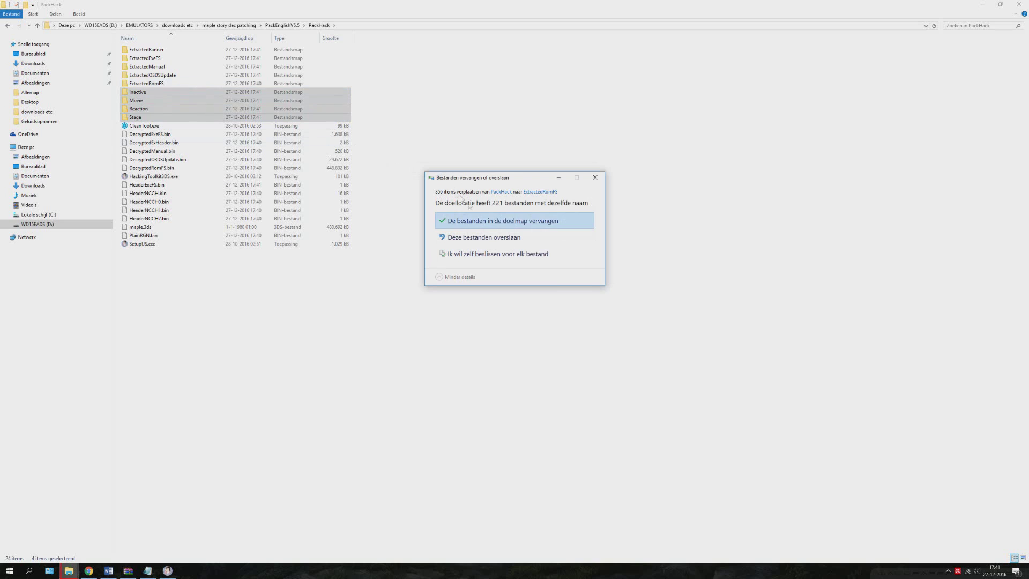
pyautogui.click(494, 221)
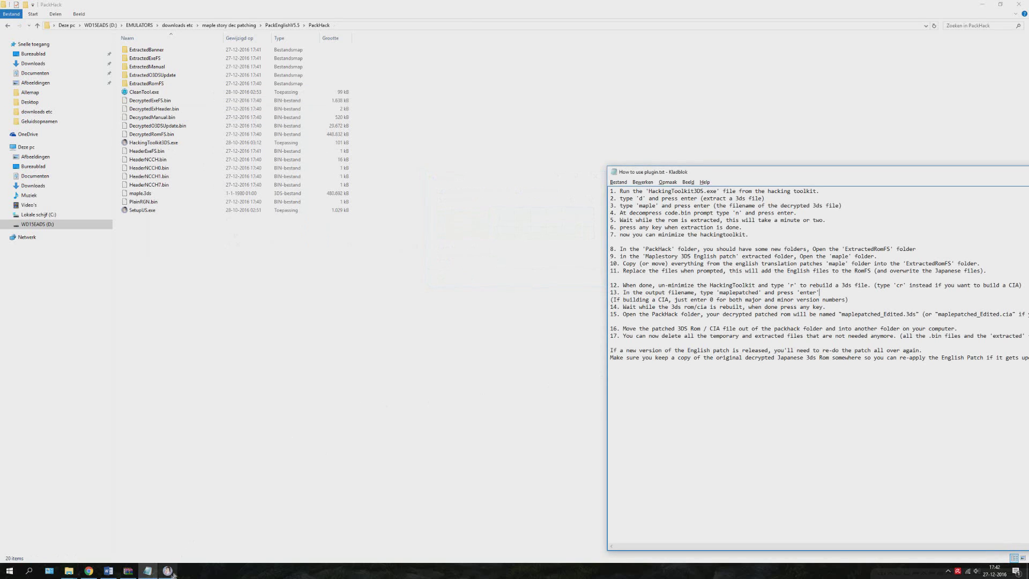
pyautogui.click(172, 573)
pyautogui.moveTo(449, 199); pyautogui.dragTo(398, 209)
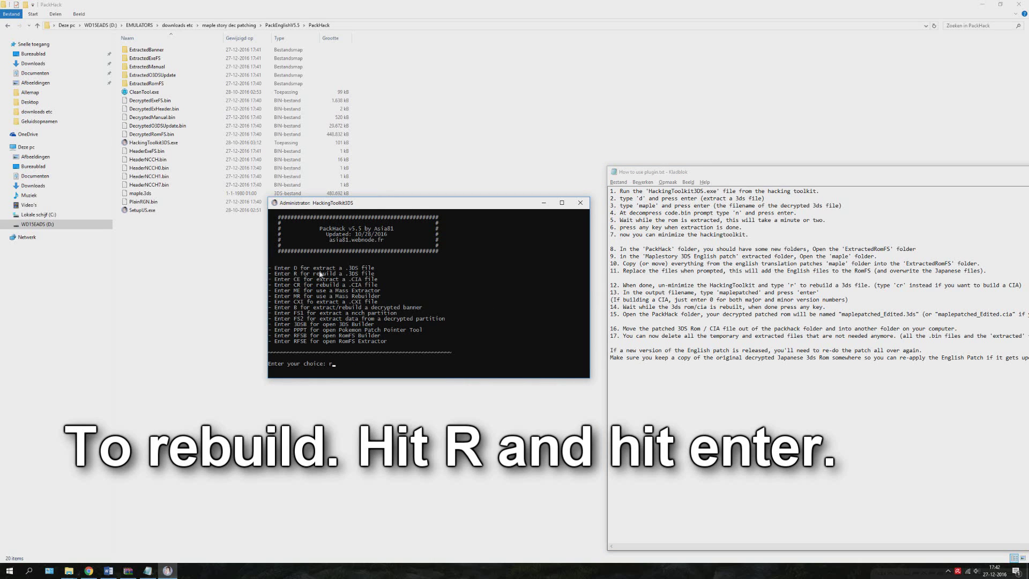
# Step: Rebuild the ROM with option r and output name maplepatched, then close the toolkit
pyautogui.write('r')
pyautogui.press('Return')
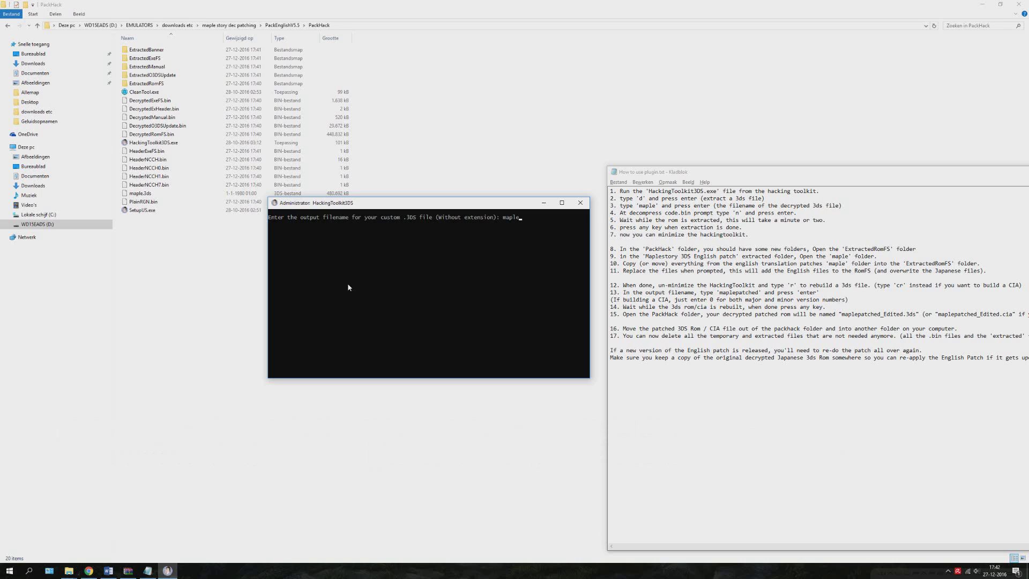
pyautogui.write('maplepatched')
pyautogui.press('Return')
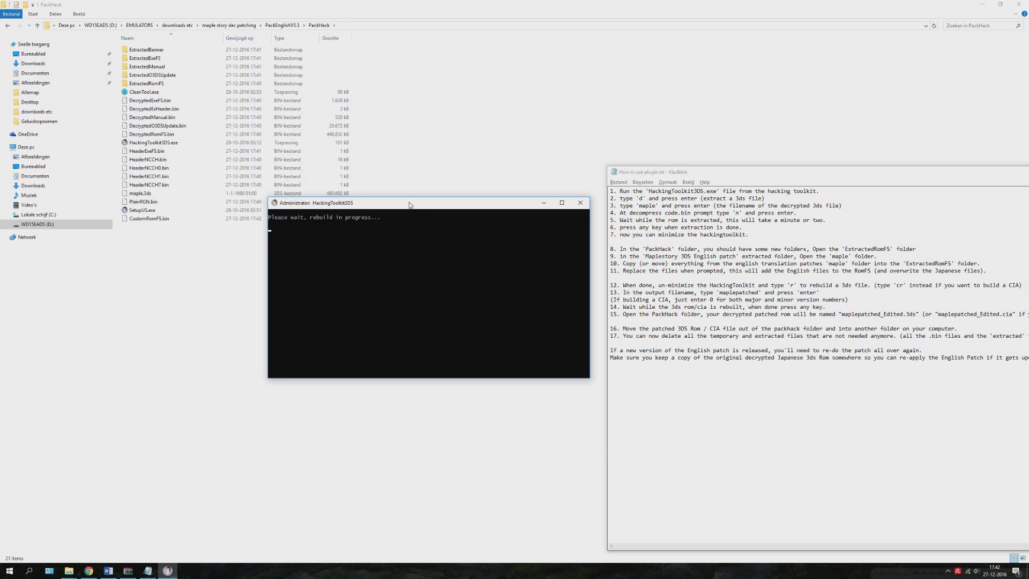
pyautogui.moveTo(410, 205); pyautogui.dragTo(398, 207)
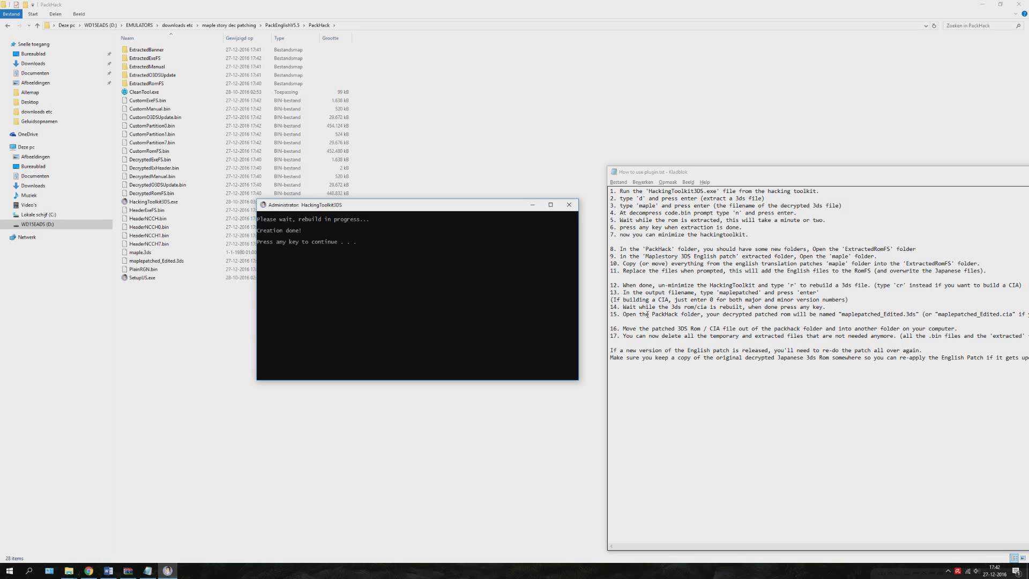
pyautogui.press('Return')
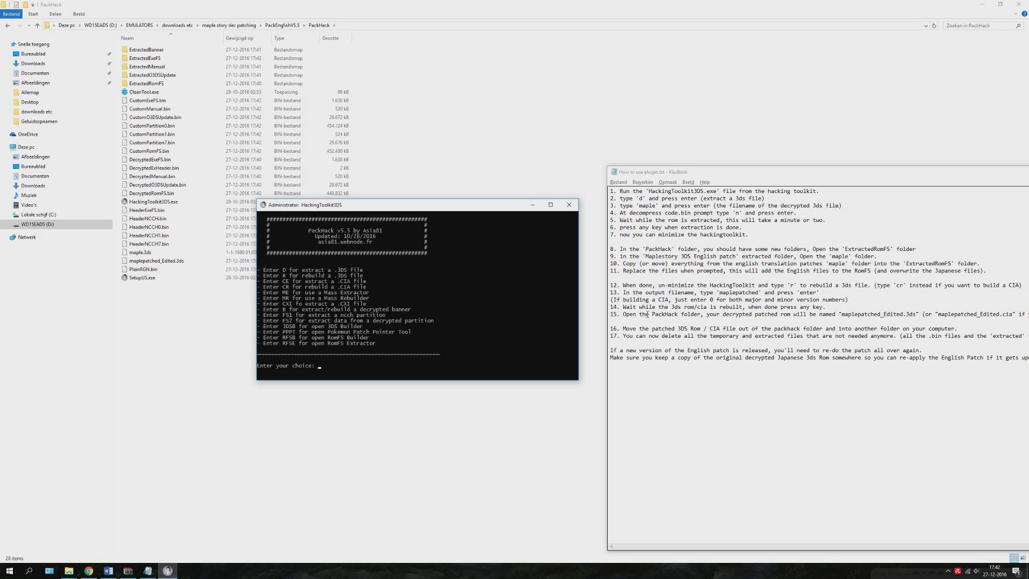
pyautogui.click(569, 205)
# Step: Launch maplepatched_Edited.3ds in Citra and maximise the game window
pyautogui.doubleClick(157, 260)
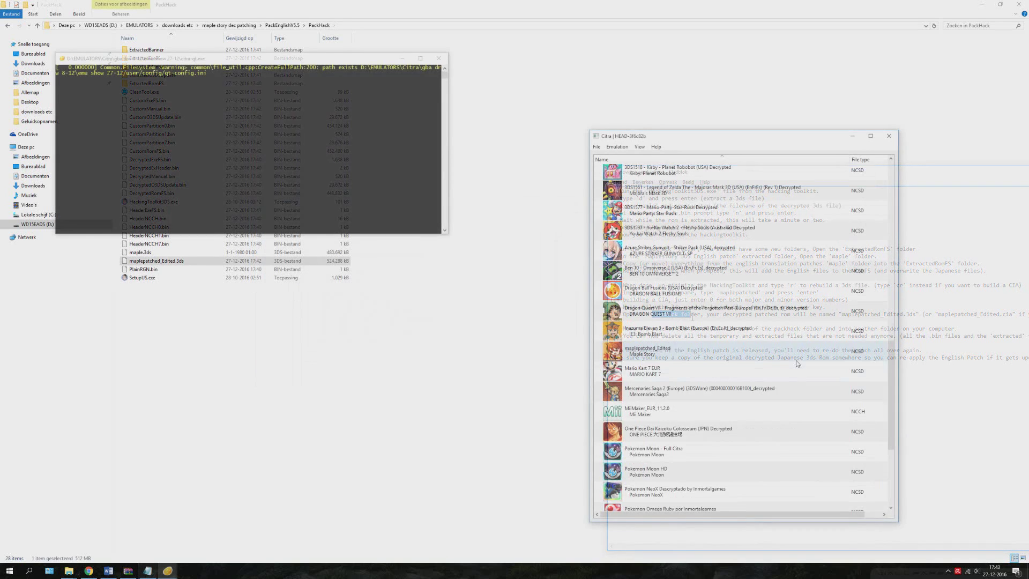
pyautogui.click(646, 353)
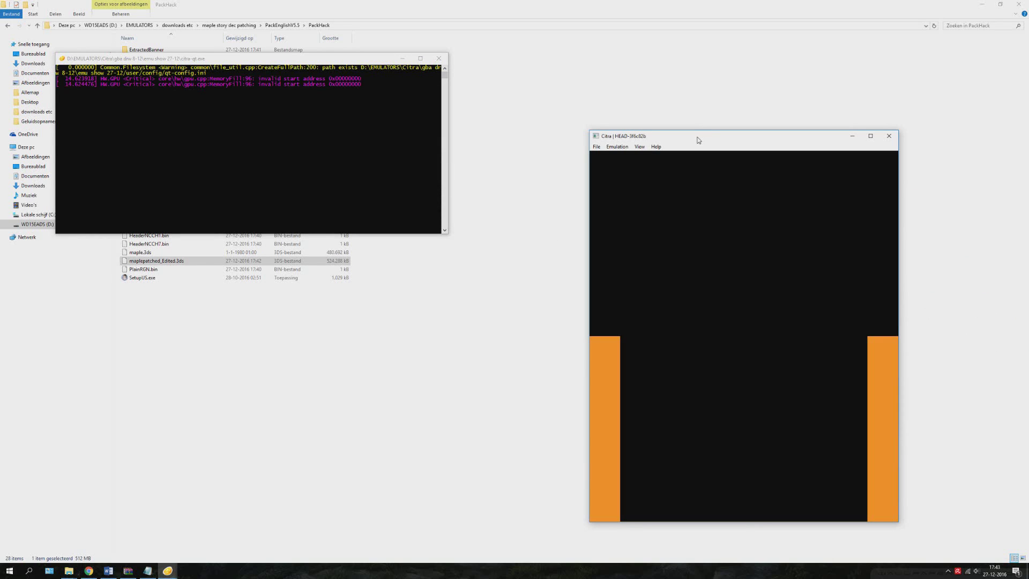
pyautogui.moveTo(706, 141); pyautogui.dragTo(646, 139)
pyautogui.click(402, 59)
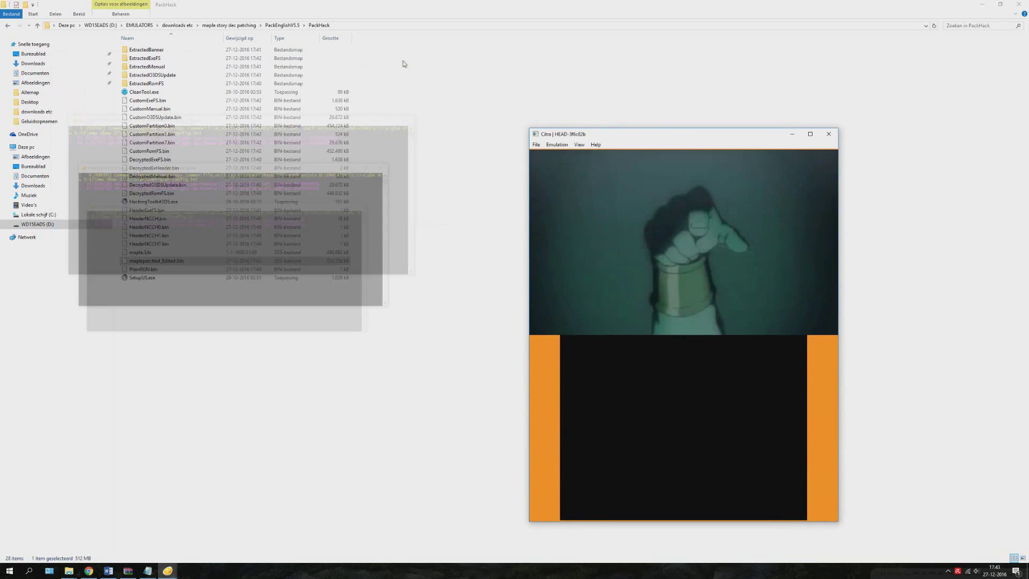
pyautogui.click(809, 134)
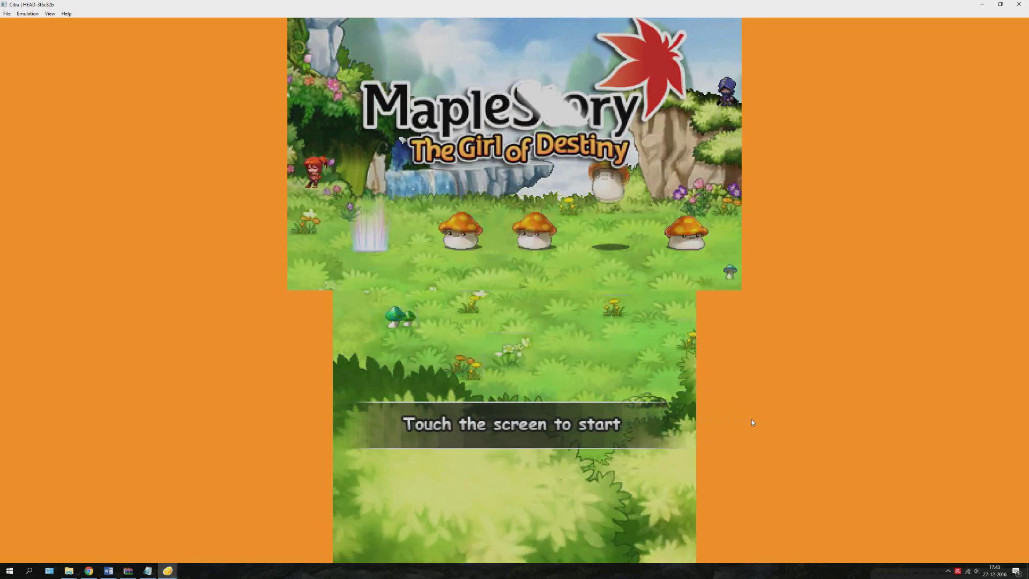
# Step: Start a NEW GAME in SLOT1 and confirm the character name with YES
pyautogui.click(579, 441)
pyautogui.click(500, 396)
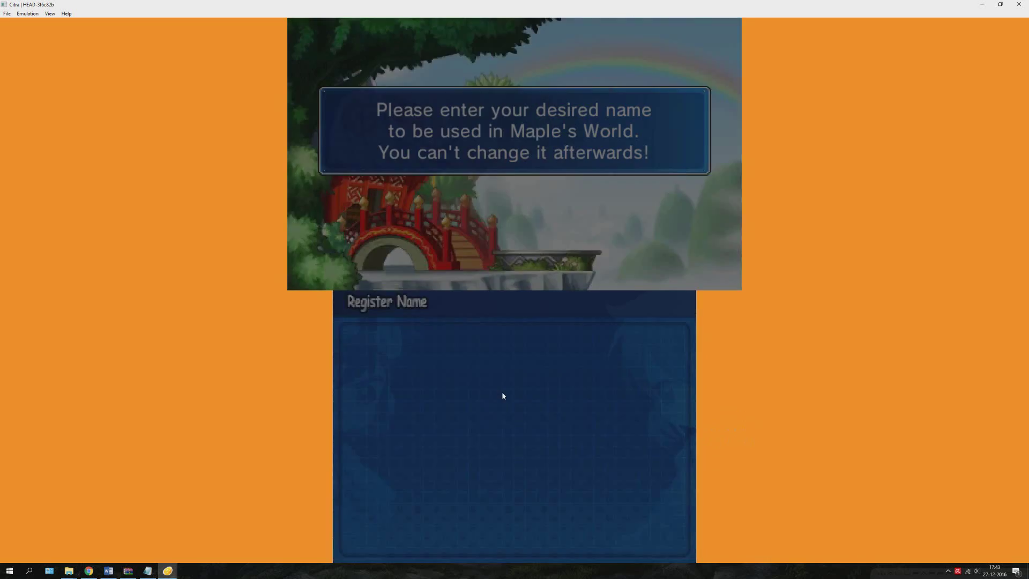
pyautogui.click(469, 502)
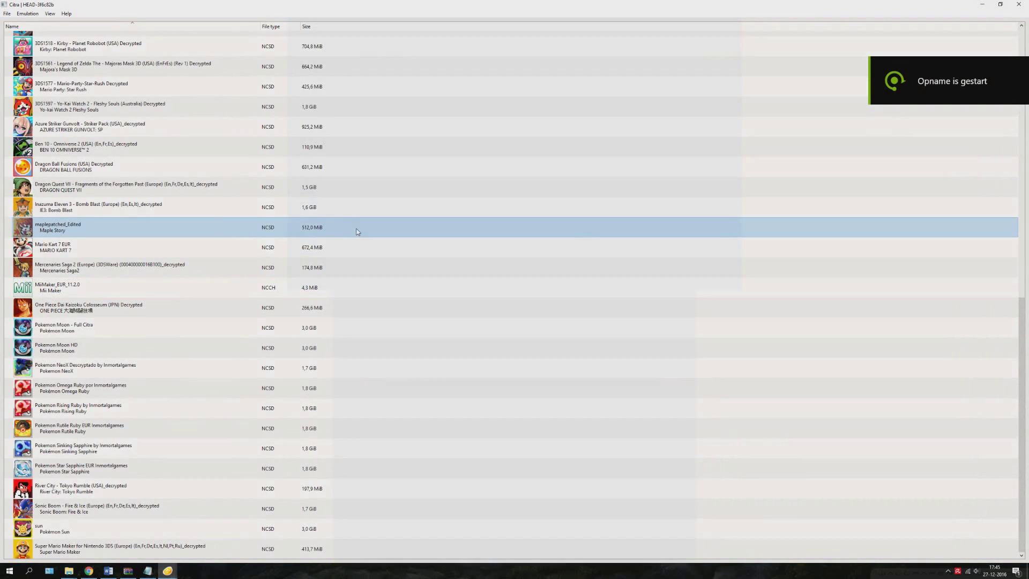
# Step: Relaunch maplepatched_Edited from Citra's game list and start from the English MapleStory title screen
pyautogui.doubleClick(358, 231)
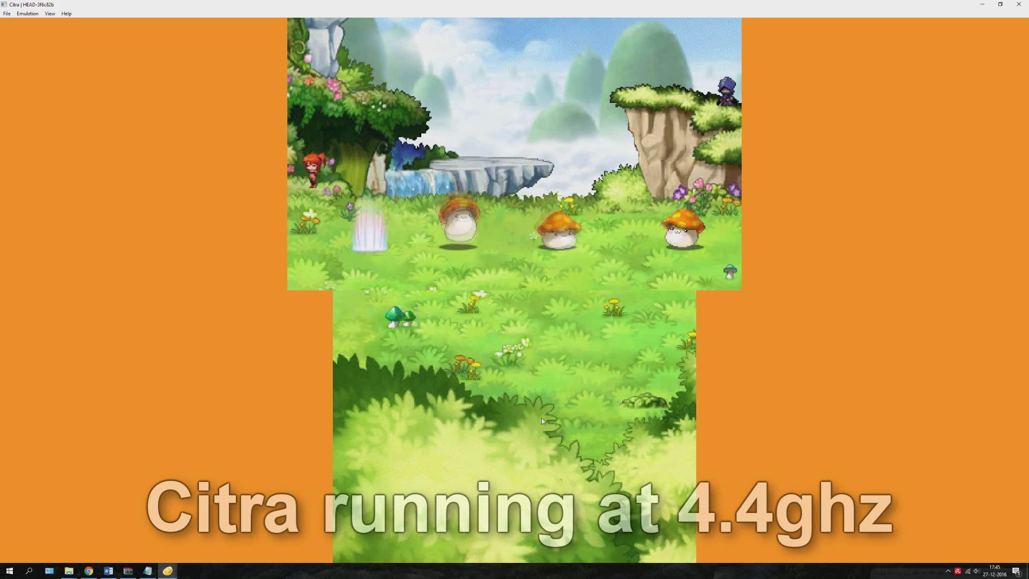
pyautogui.click(581, 385)
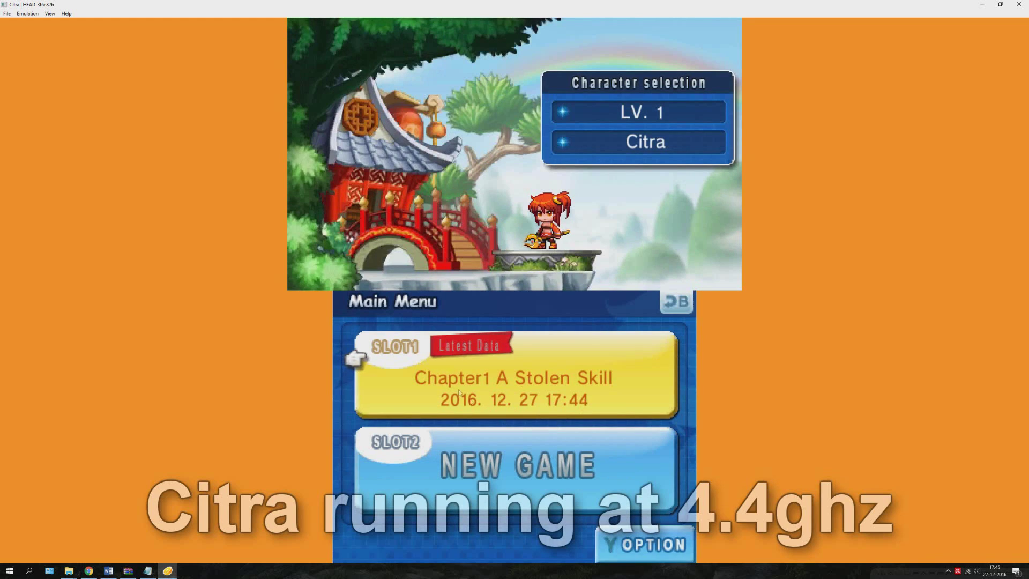
# Step: Load the Chapter 1 save in SLOT1, then attack the dummy past the '998!' and '999!' dialogues
pyautogui.click(465, 368)
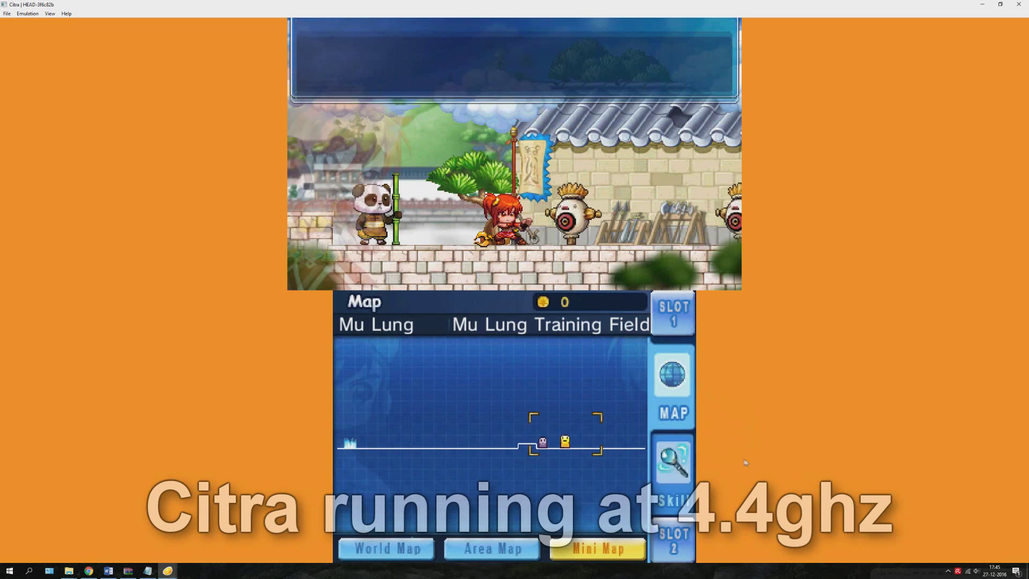
pyautogui.press('a')
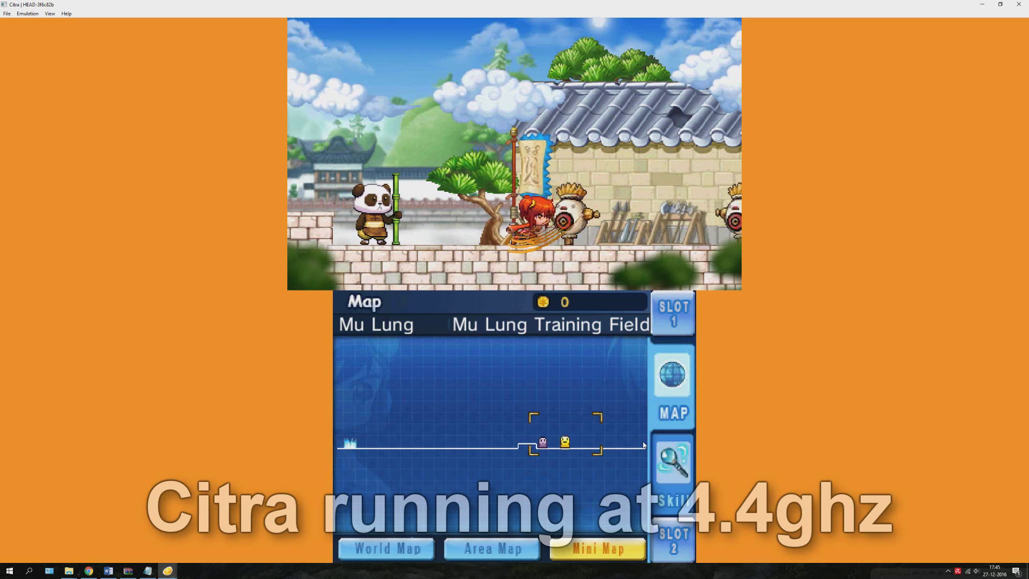
pyautogui.press('a')
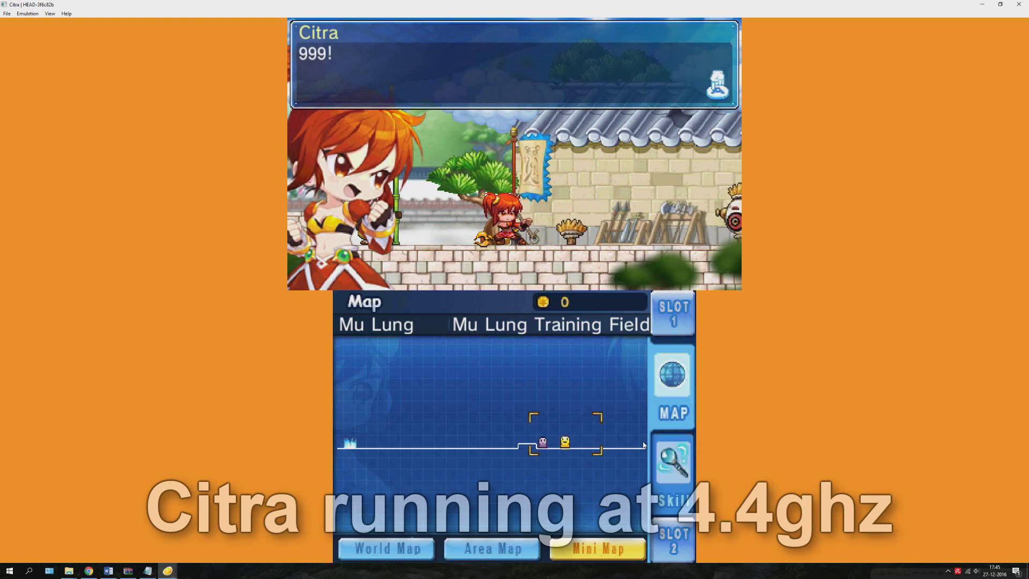
pyautogui.press('a')
# Step: Run right attacking dummies, clearing the '1000!' and late-for-training dialogues
pyautogui.press('Right')
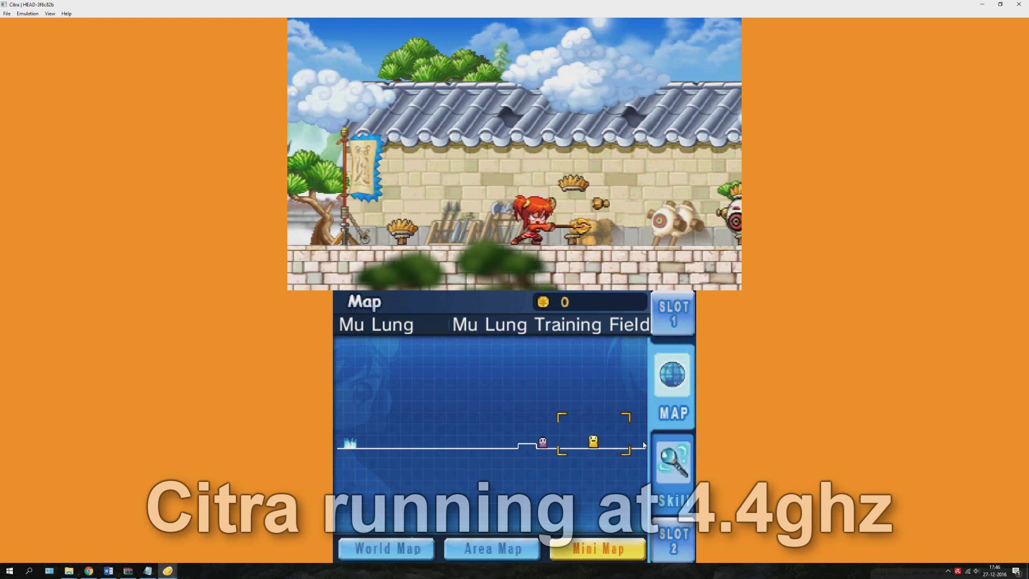
pyautogui.press('a')
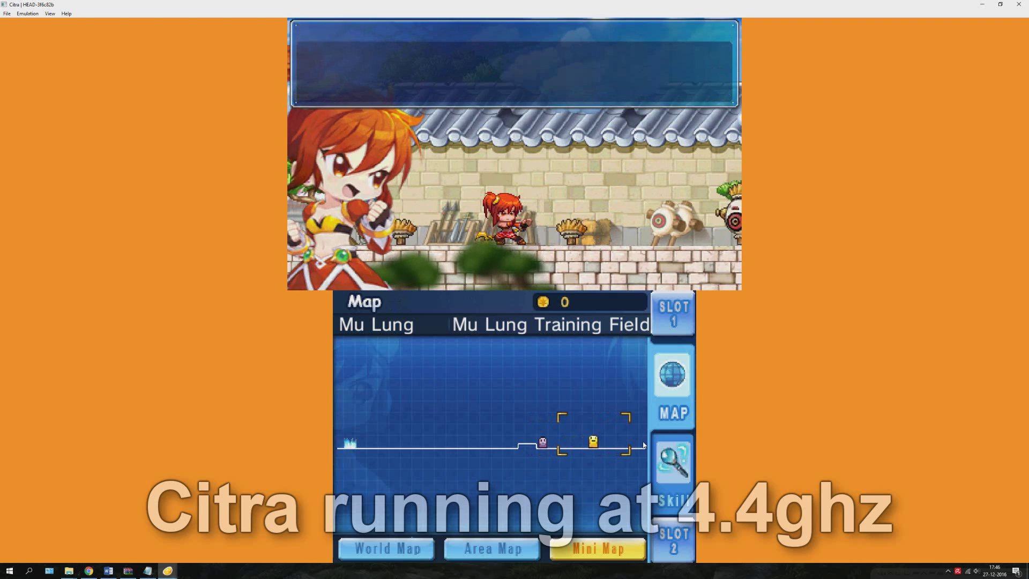
pyautogui.press('Right')
pyautogui.press('Right')
pyautogui.press('a')
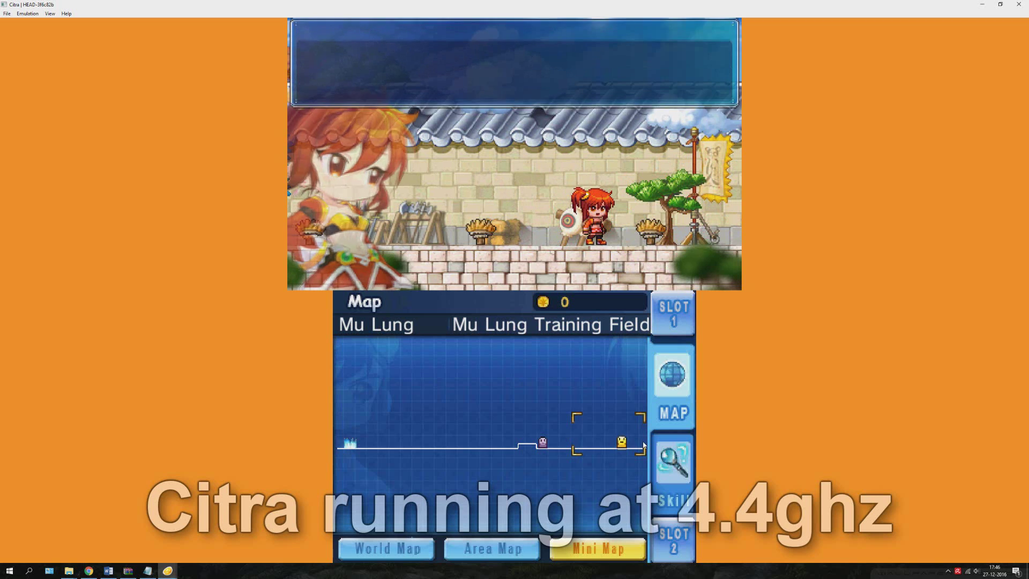
pyautogui.press('a')
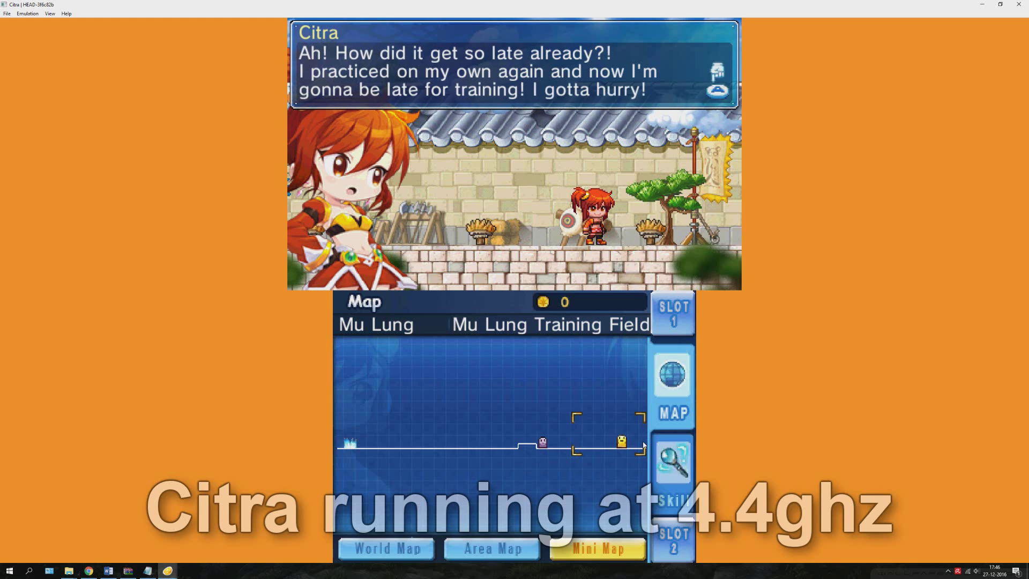
pyautogui.press('a')
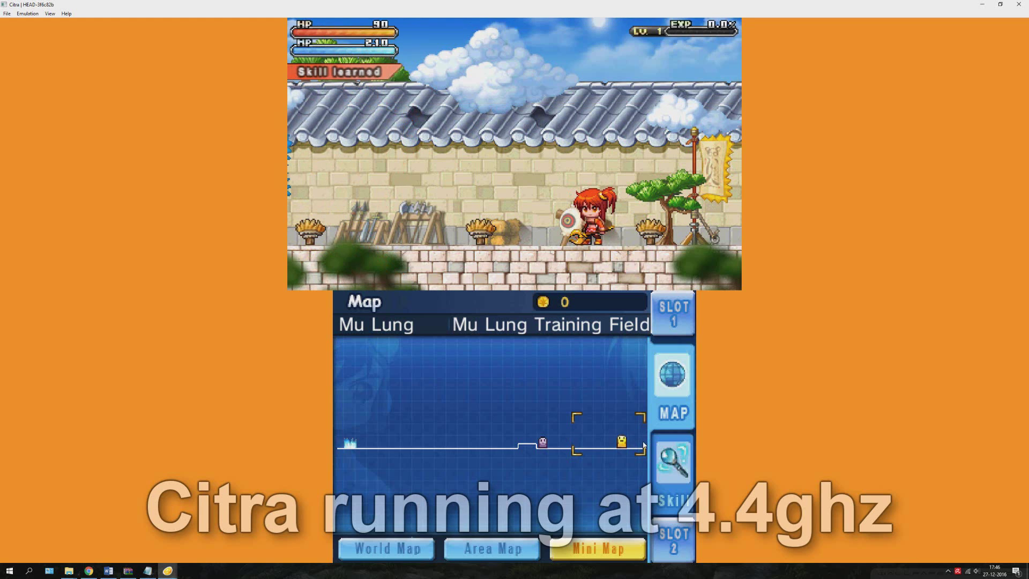